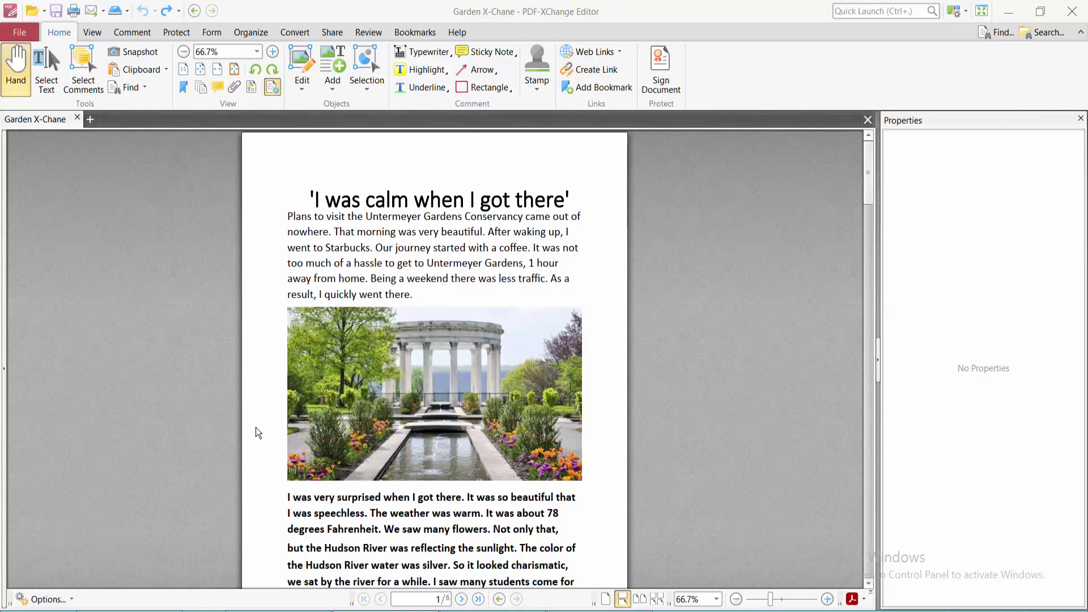
Focus the open Garden X-Chane document, showing page 1 with the garden photo.
{"action": "left_click", "coordinate": [555, 169]}
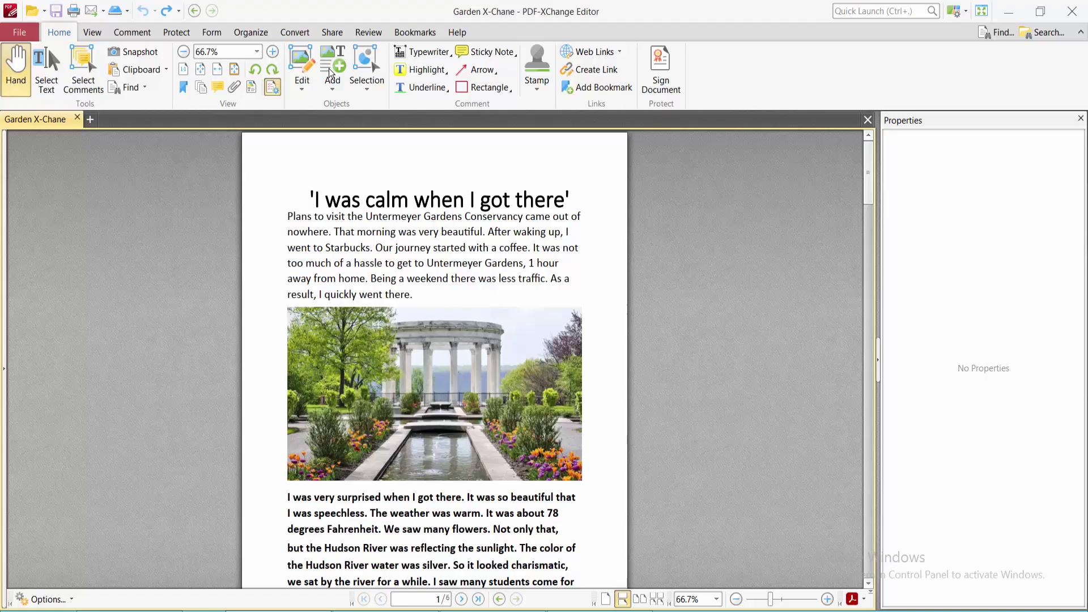
Show the Organize tools and a widened Thumbnails pane listing all 6 pages.
{"action": "left_click", "coordinate": [247, 32]}
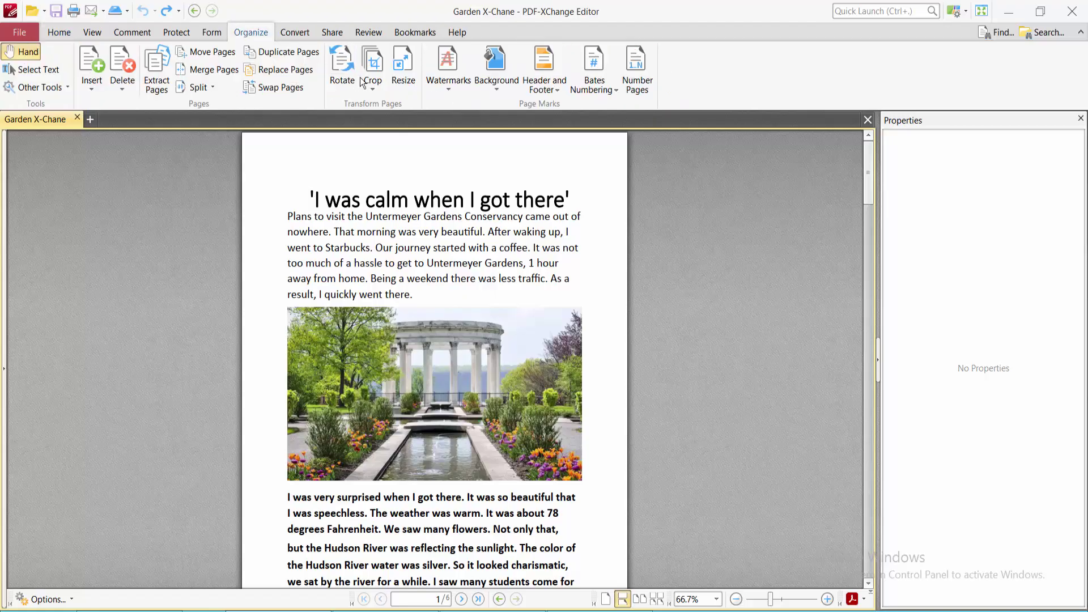
{"action": "left_click", "coordinate": [5, 376]}
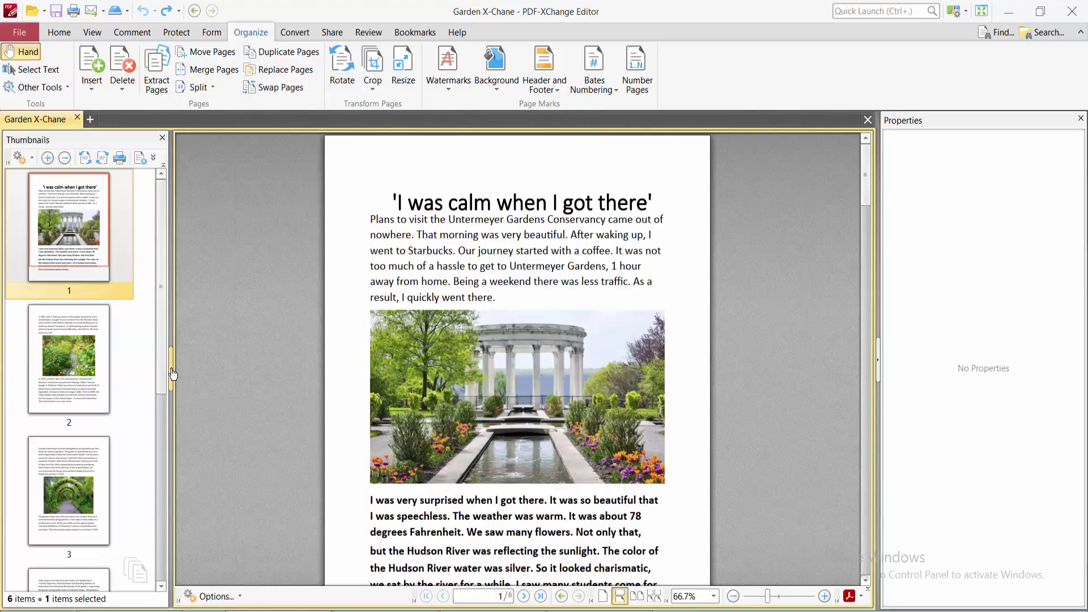
{"action": "left_click_drag", "start_coordinate": [173, 375], "coordinate": [231, 320]}
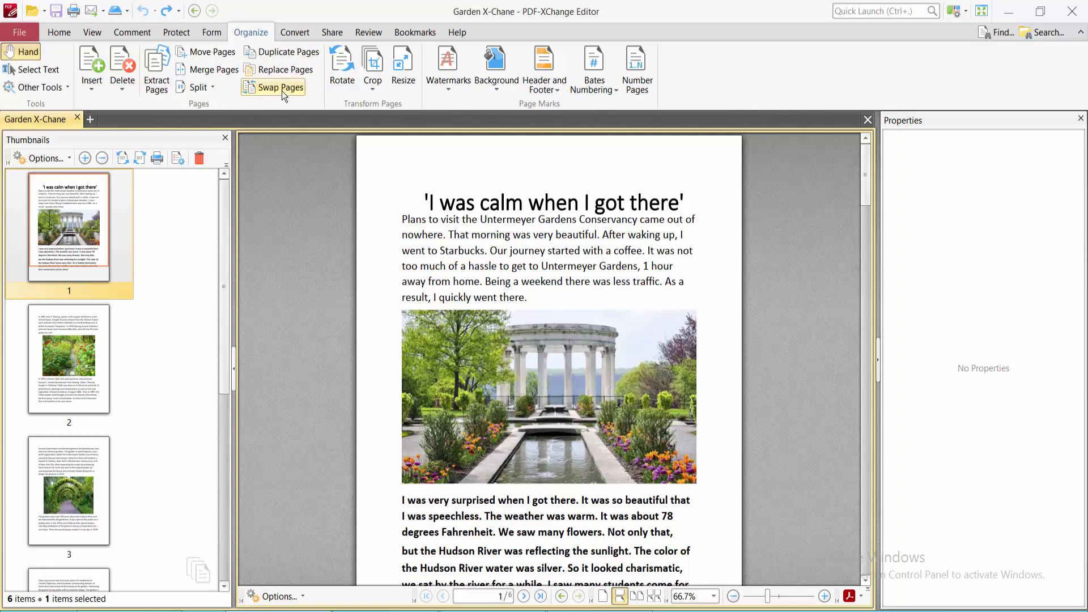
Set up Move Pages for page 1 with Last Page as destination, placed After.
{"action": "left_click", "coordinate": [208, 52]}
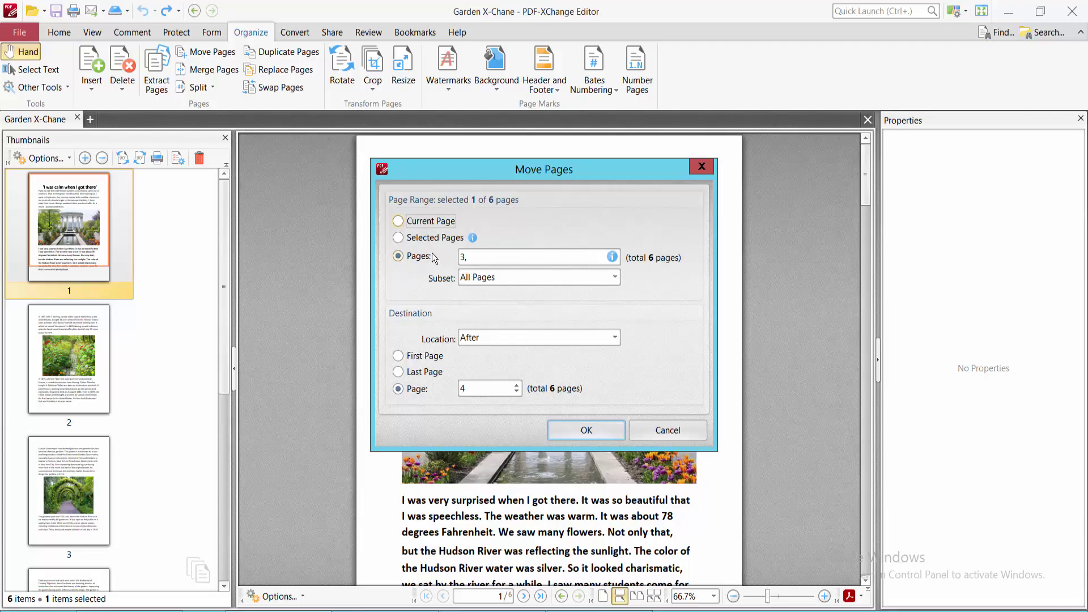
{"action": "double_click", "coordinate": [462, 256]}
{"action": "type", "text": "1,"}
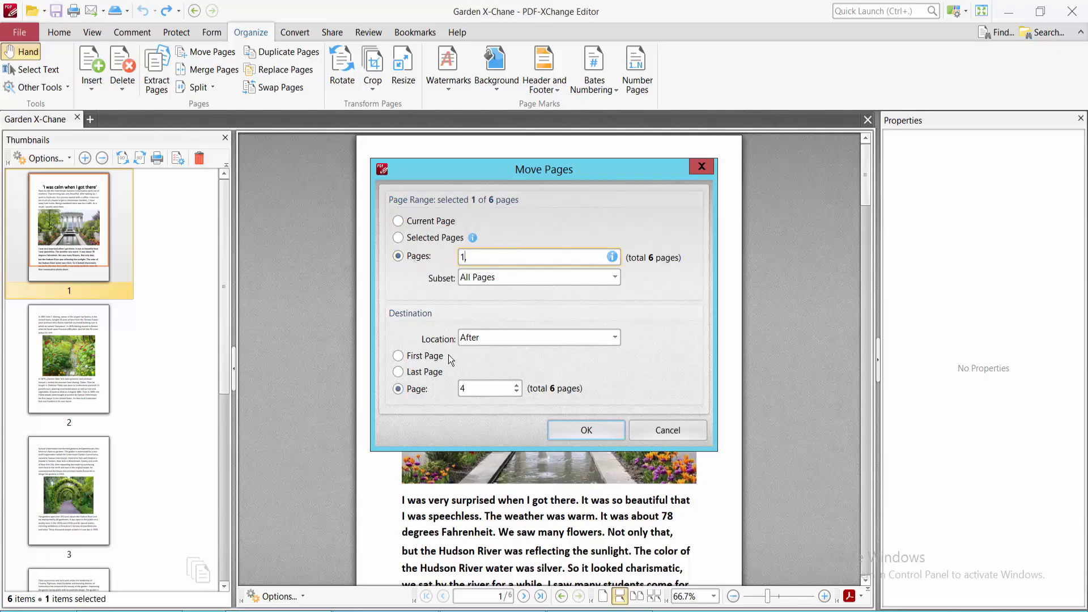
{"action": "left_click", "coordinate": [398, 372]}
{"action": "left_click", "coordinate": [615, 339]}
{"action": "left_click", "coordinate": [615, 339]}
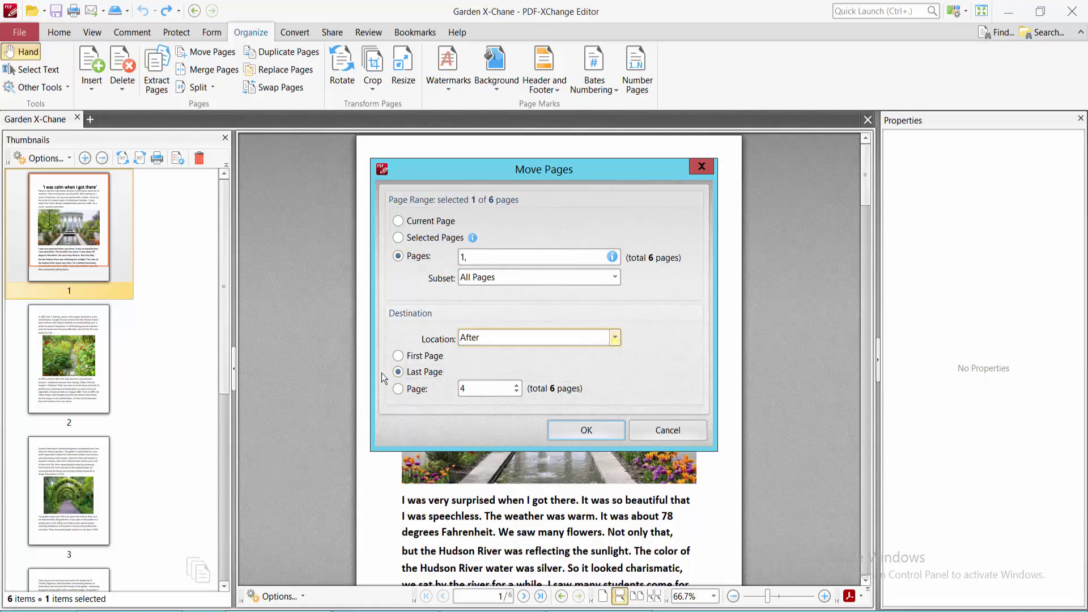
Confirm moving page 1 to the end and check it now sits as page 6.
{"action": "left_click", "coordinate": [583, 430]}
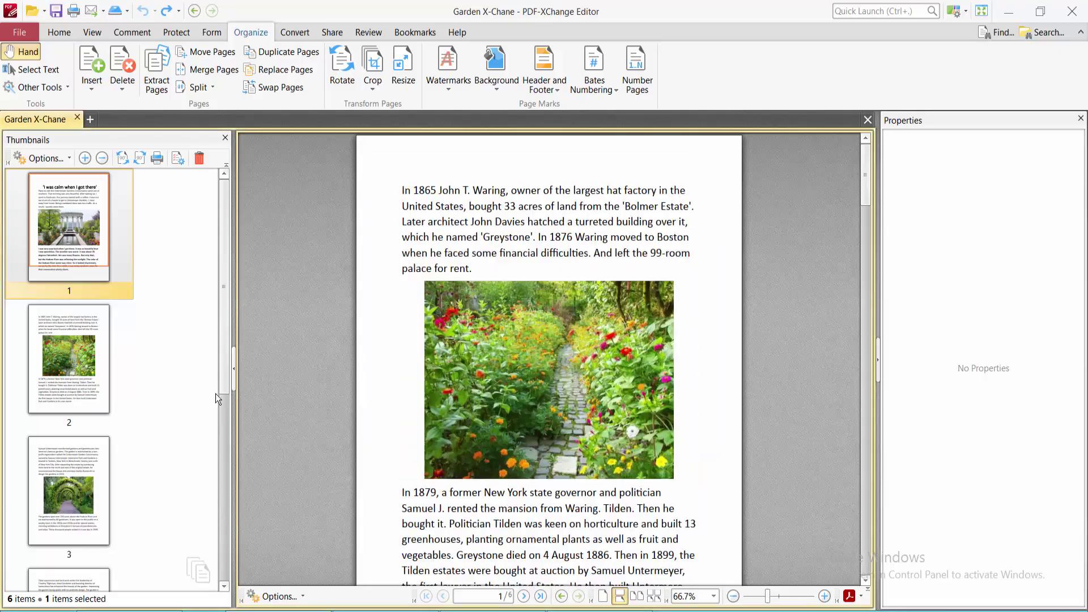
{"action": "scroll", "coordinate": [152, 354], "scroll_direction": "down", "scroll_amount": 5}
{"action": "left_click", "coordinate": [69, 526]}
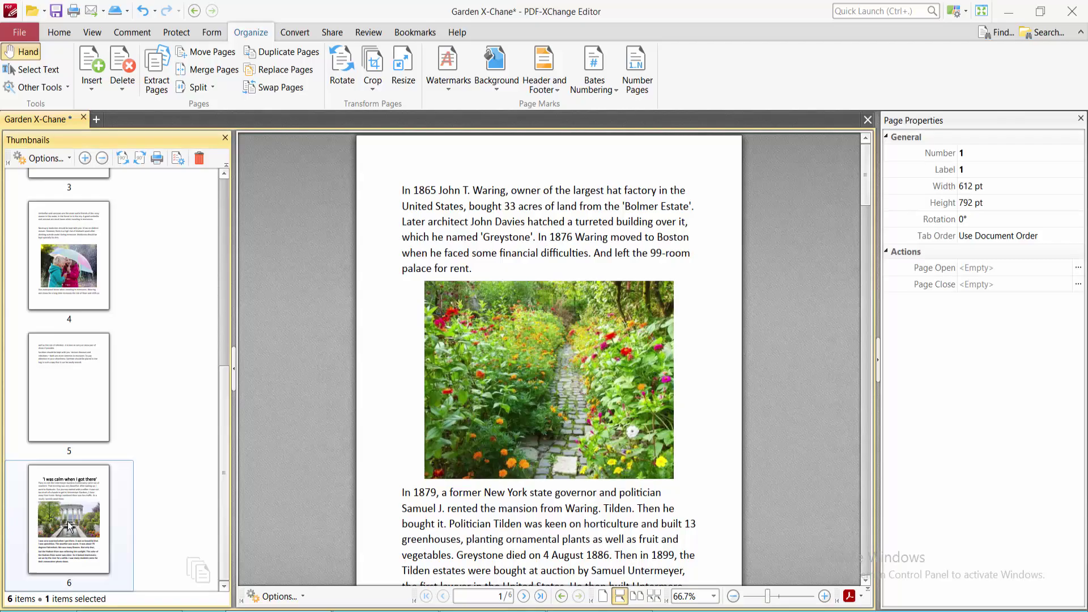
{"action": "scroll", "coordinate": [86, 515], "scroll_direction": "up", "scroll_amount": 5}
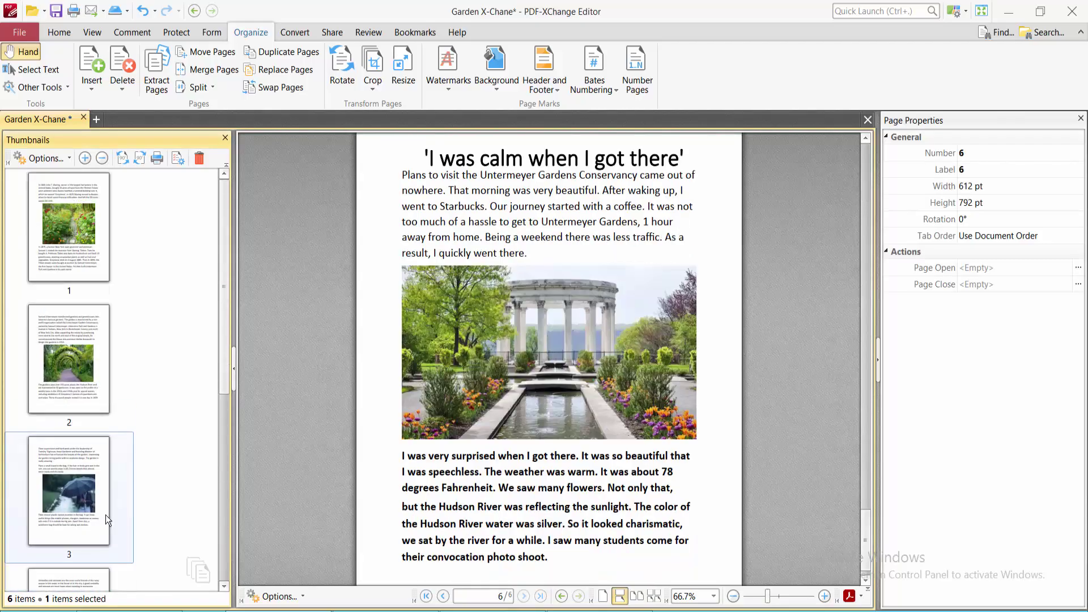
Drag the umbrella page to the front and the children-with-umbrella page after page 5.
{"action": "left_click", "coordinate": [69, 473]}
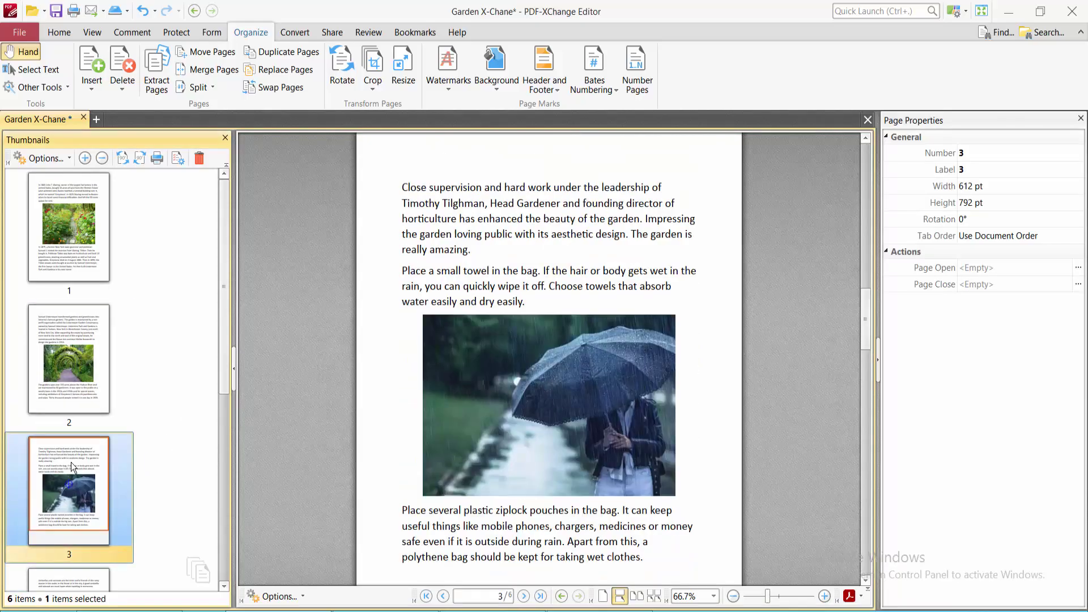
{"action": "left_click_drag", "start_coordinate": [87, 476], "coordinate": [53, 199]}
{"action": "scroll", "coordinate": [94, 221], "scroll_direction": "down", "scroll_amount": 4}
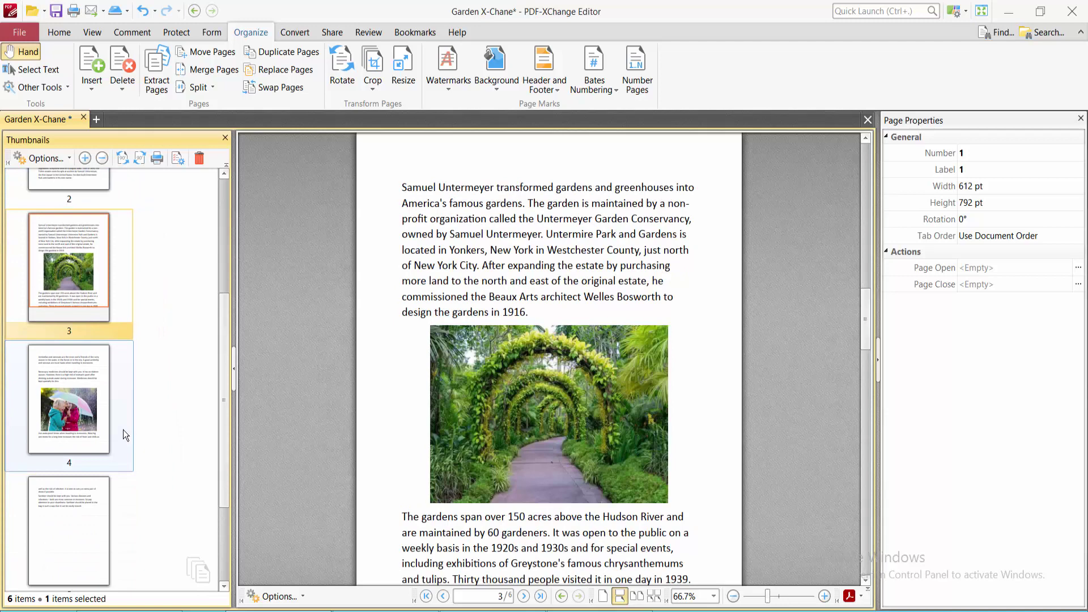
{"action": "left_click", "coordinate": [80, 402]}
{"action": "scroll", "coordinate": [86, 362], "scroll_direction": "down", "scroll_amount": 3}
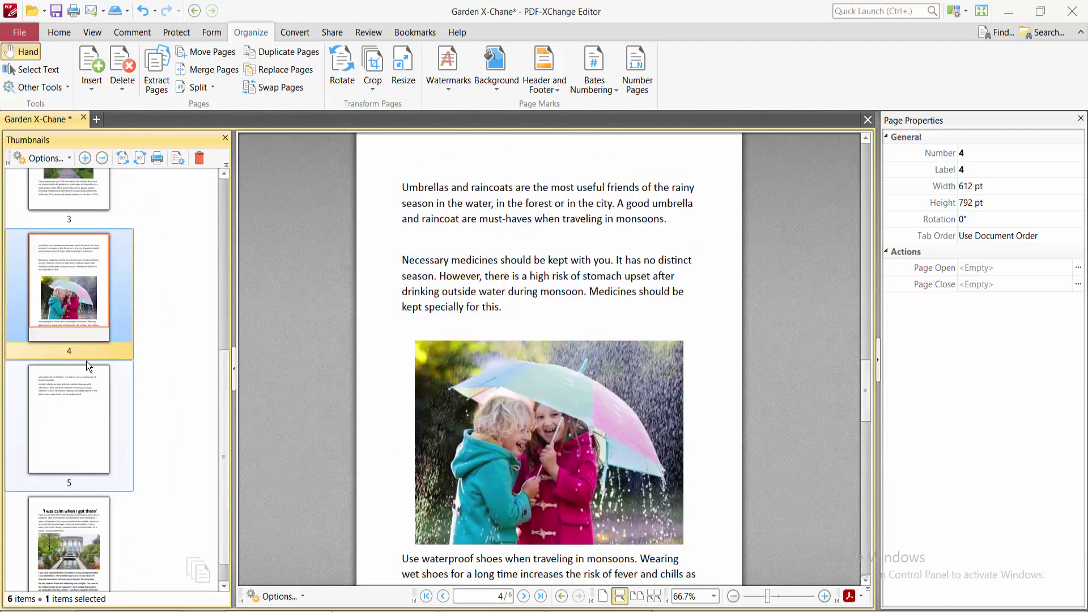
{"action": "left_click_drag", "start_coordinate": [76, 309], "coordinate": [28, 463]}
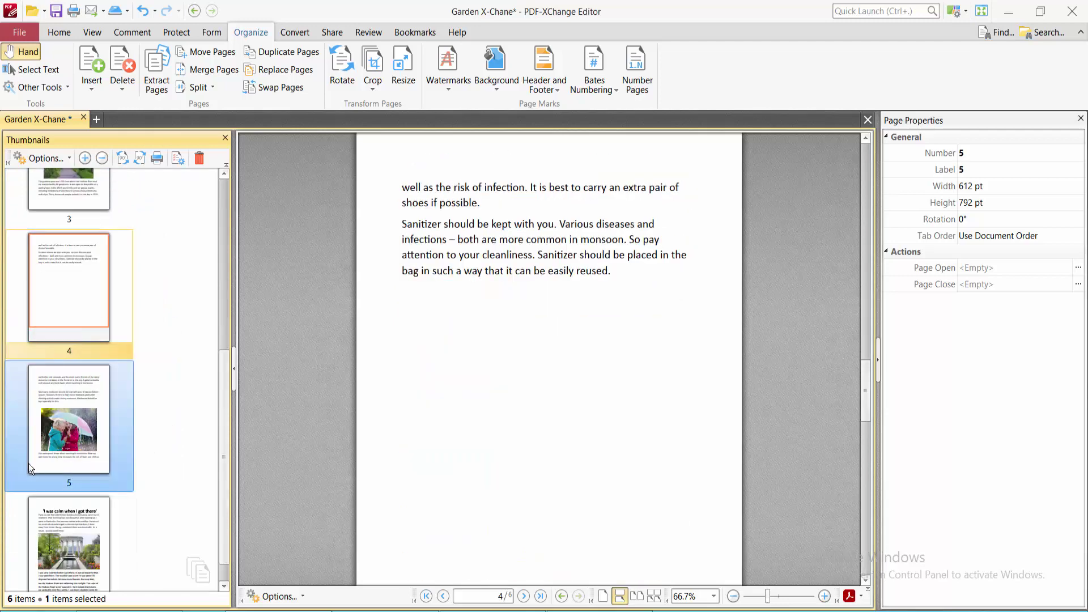
{"action": "scroll", "coordinate": [74, 439], "scroll_direction": "up", "scroll_amount": 5}
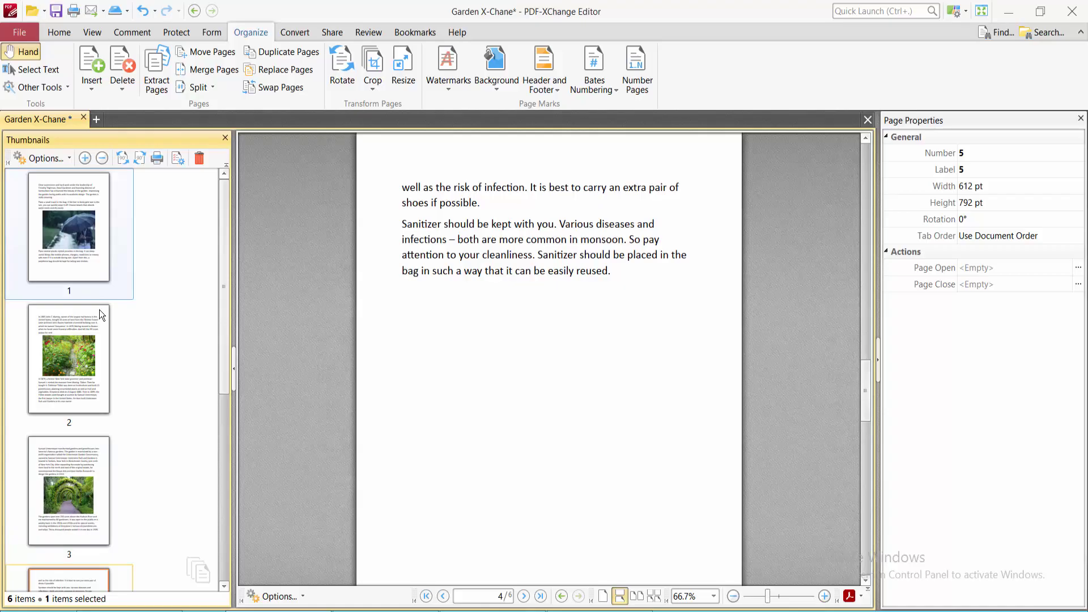
{"action": "left_click", "coordinate": [75, 347]}
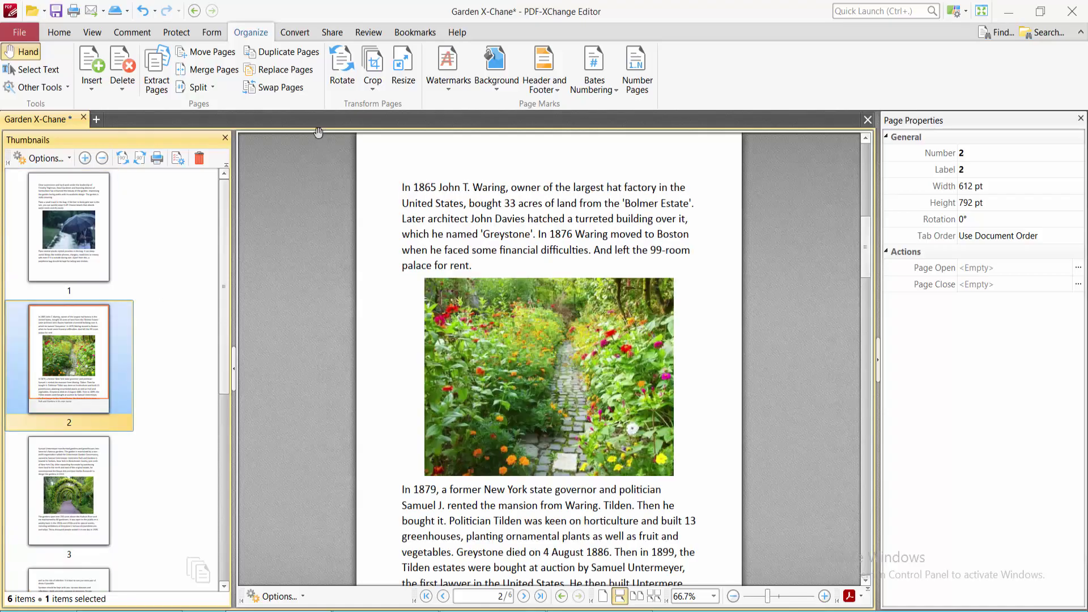
Duplicate the selected page 2 once, making 7 pages.
{"action": "left_click", "coordinate": [277, 52]}
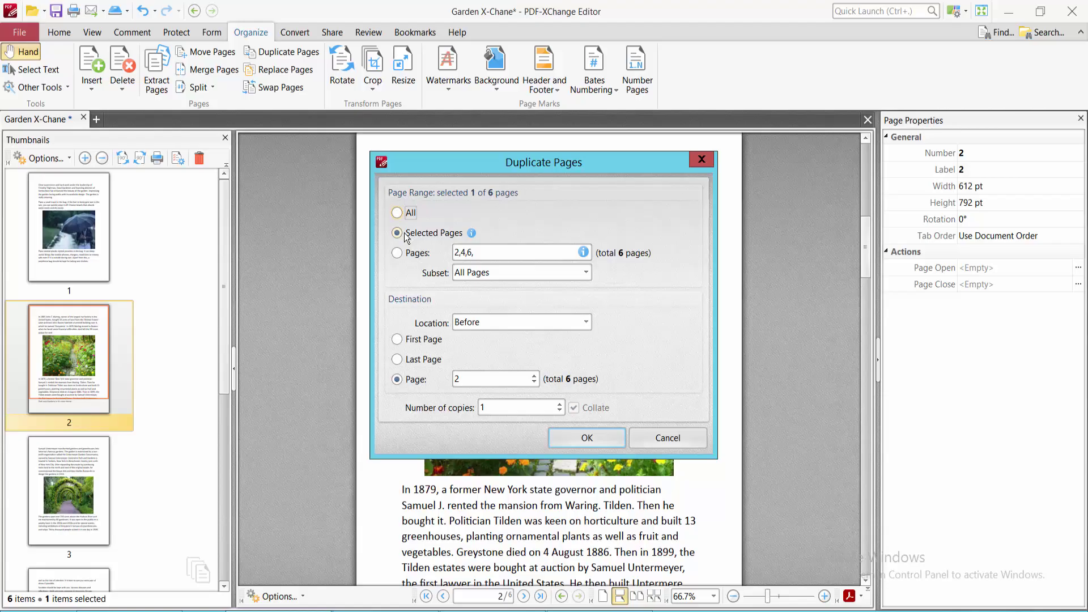
{"action": "left_click", "coordinate": [588, 437]}
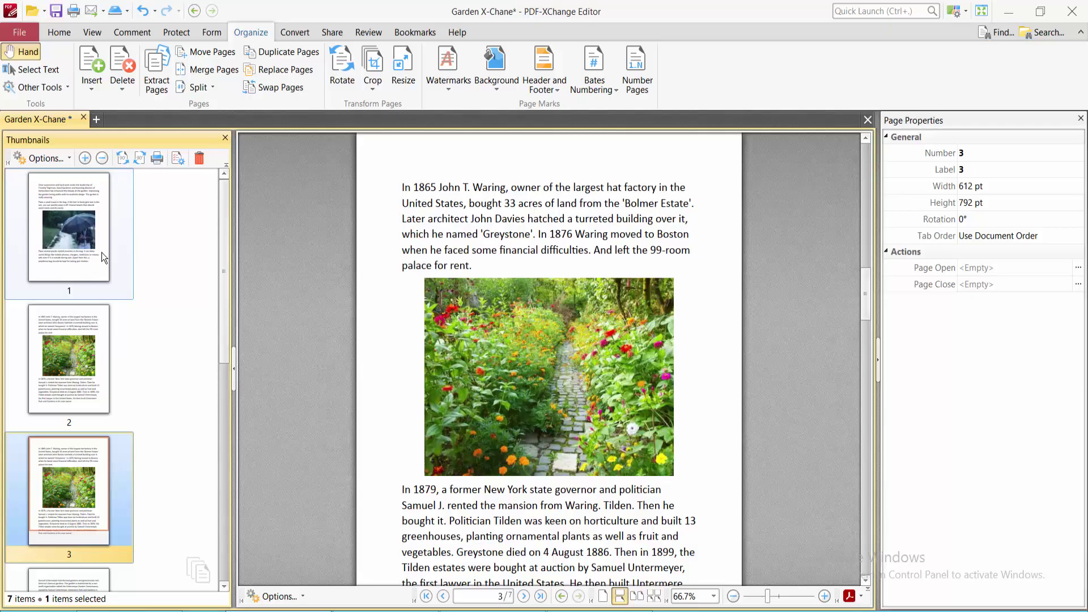
Replace page 3 with the History of Tea page from PDF_1.pdf using Full Replace.
{"action": "left_click", "coordinate": [280, 70]}
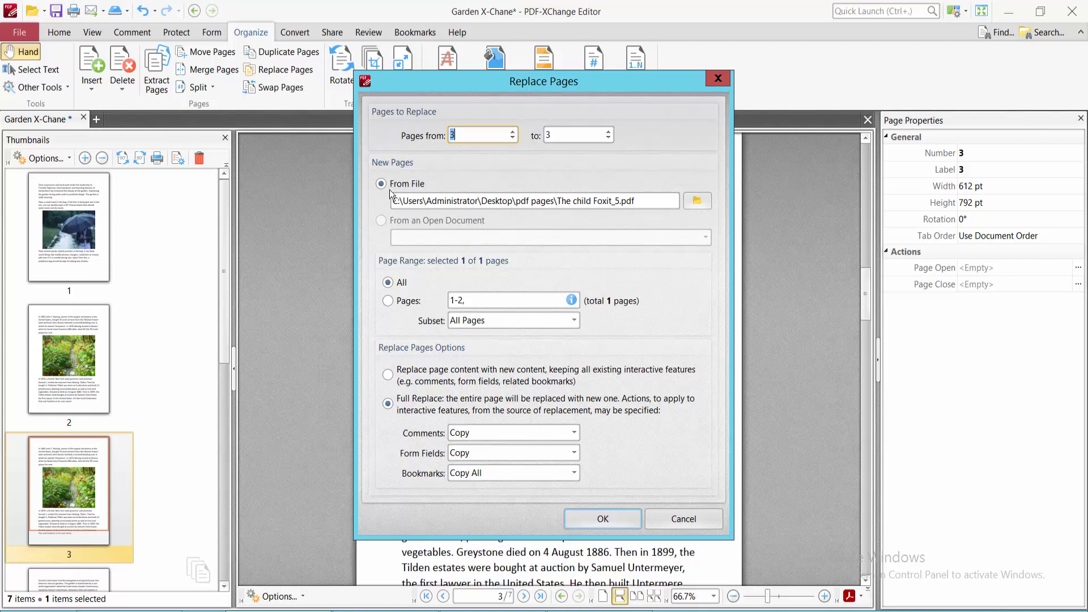
{"action": "left_click", "coordinate": [696, 201]}
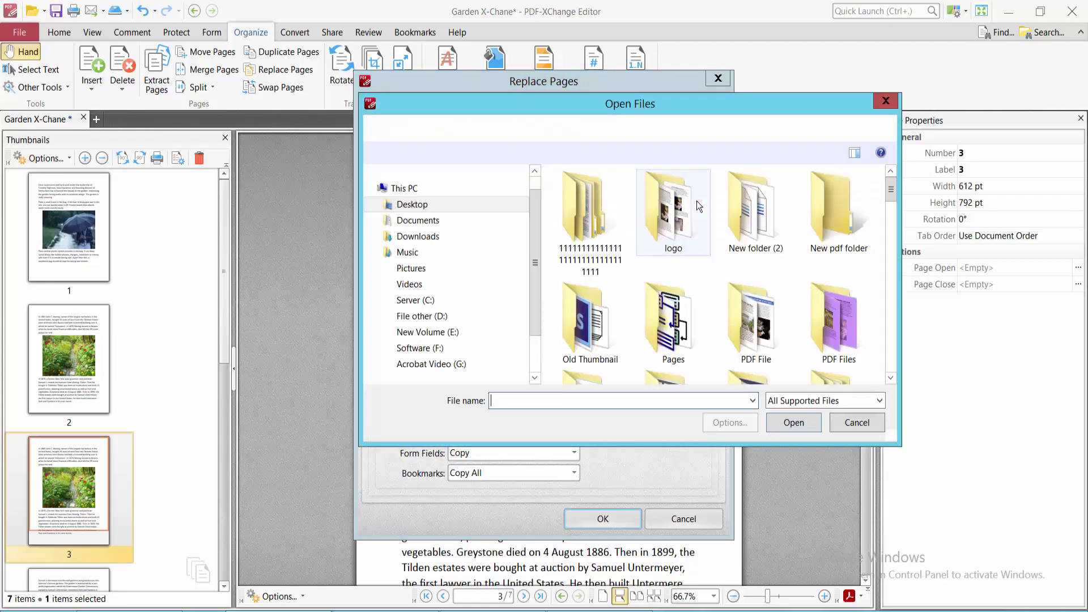
{"action": "left_click", "coordinate": [756, 308]}
{"action": "scroll", "coordinate": [756, 307], "scroll_direction": "down", "scroll_amount": 1}
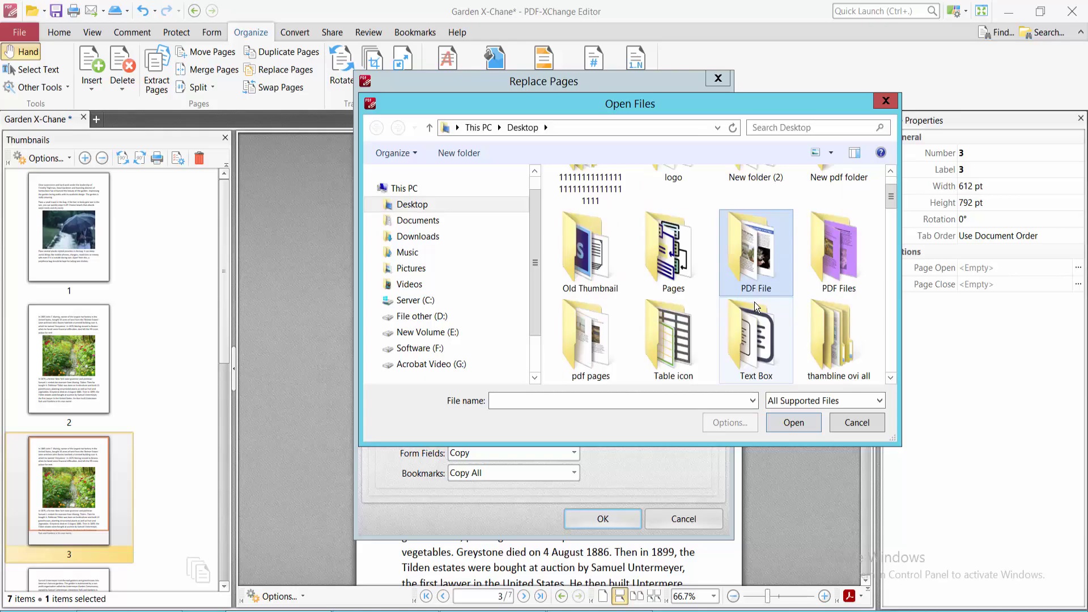
{"action": "scroll", "coordinate": [756, 306], "scroll_direction": "down", "scroll_amount": 1}
{"action": "double_click", "coordinate": [589, 249]}
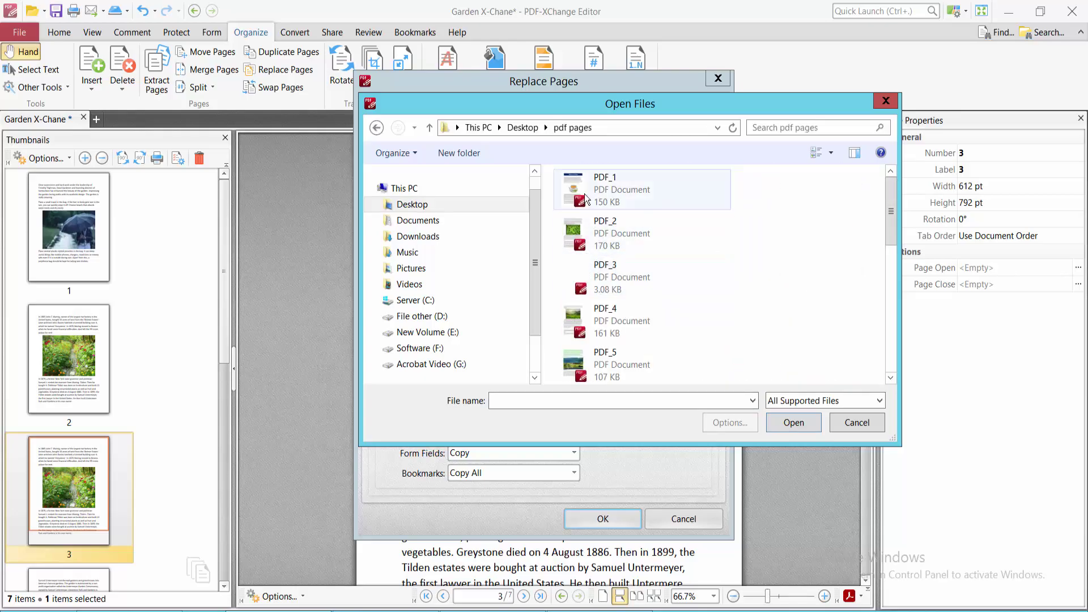
{"action": "left_click", "coordinate": [603, 187]}
{"action": "left_click", "coordinate": [794, 423]}
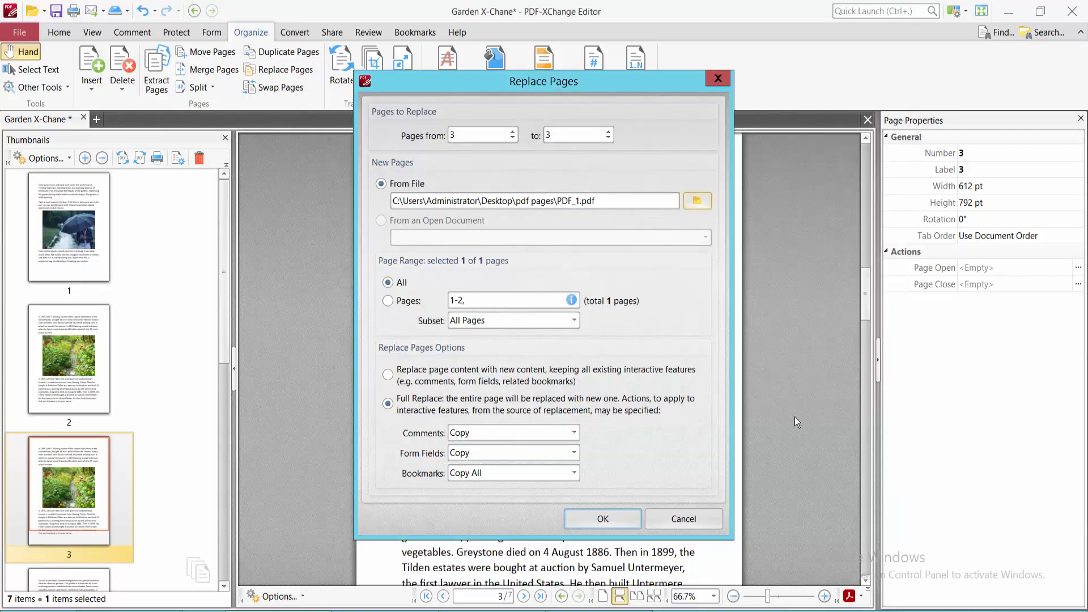
{"action": "left_click", "coordinate": [603, 520]}
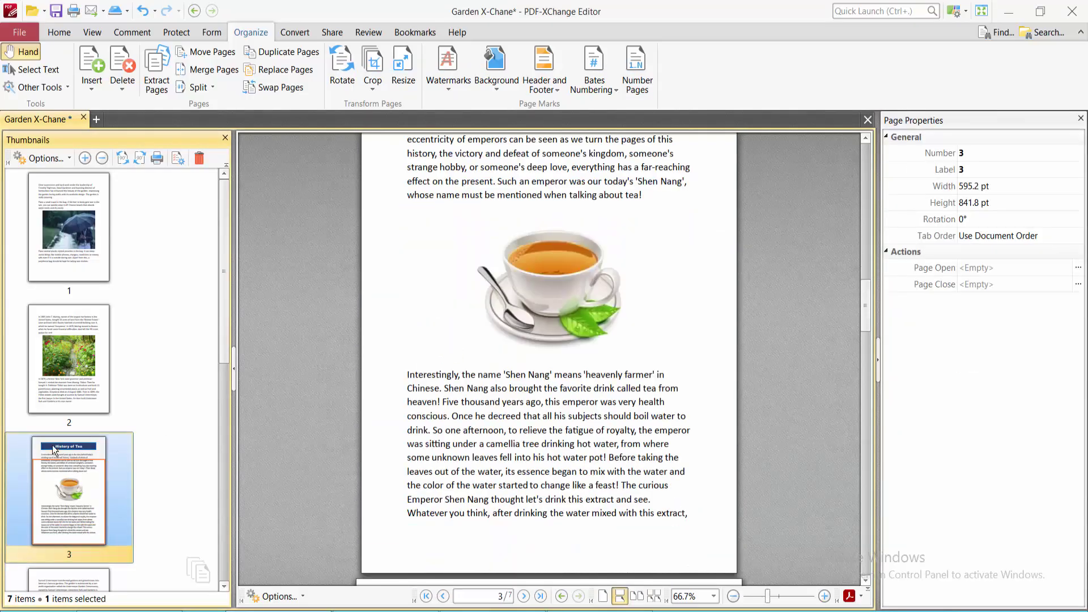
Rotate page 1 counterclockwise four quarter turns, bringing it back upright.
{"action": "left_click", "coordinate": [69, 250]}
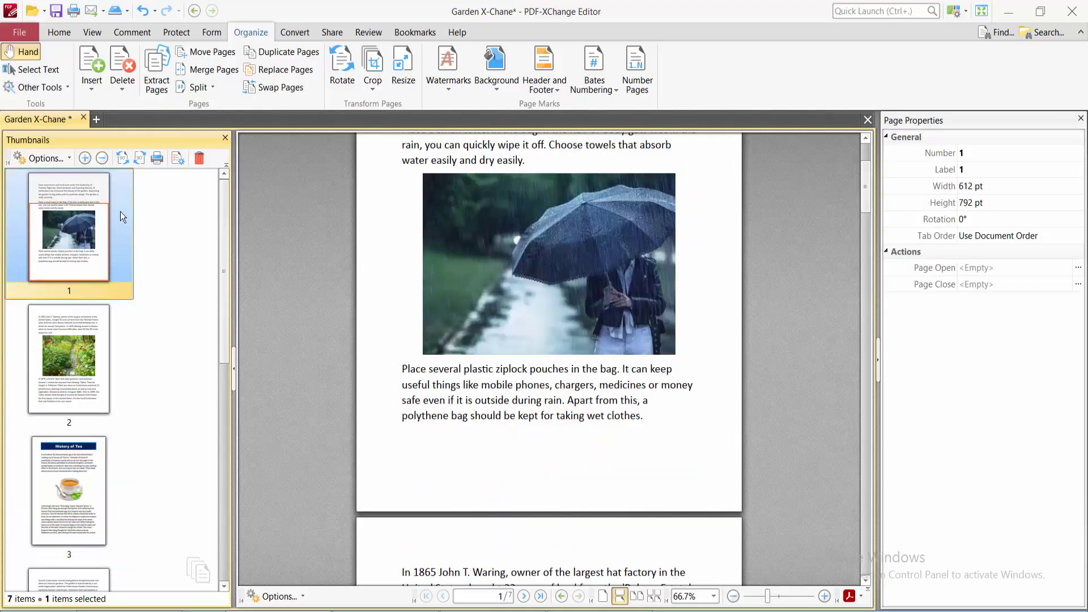
{"action": "left_click", "coordinate": [123, 161]}
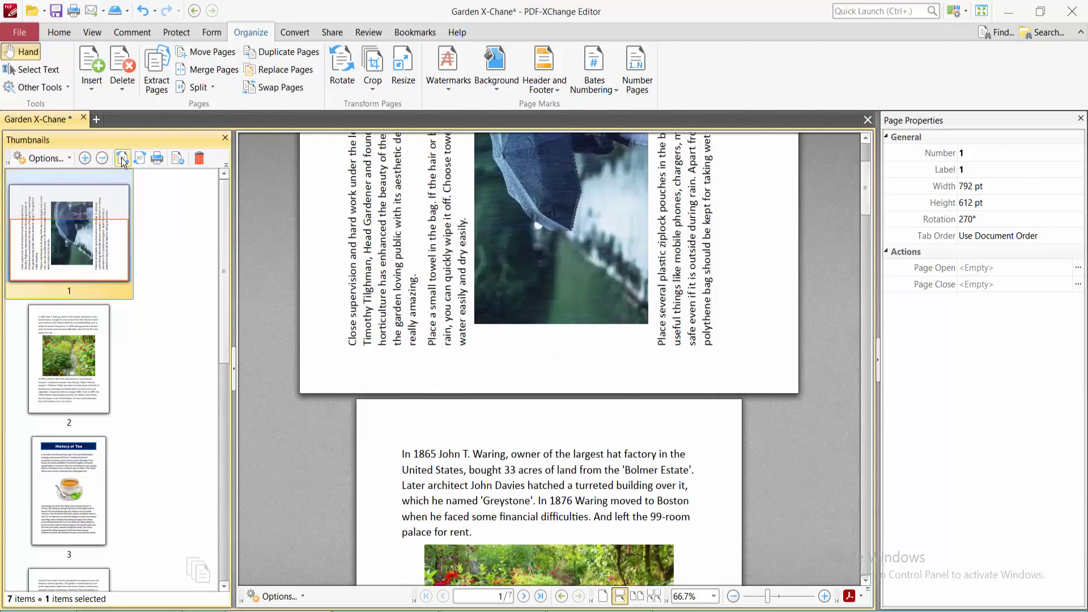
{"action": "left_click", "coordinate": [123, 162]}
{"action": "left_click", "coordinate": [123, 161]}
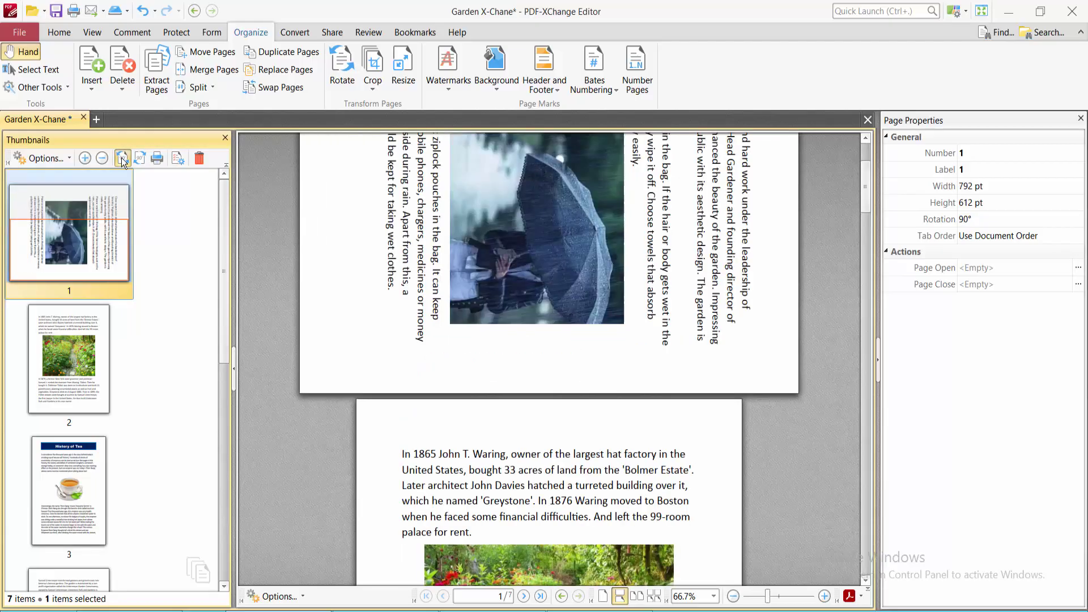
{"action": "left_click", "coordinate": [123, 161]}
Turn page 2 upside down with two clockwise rotations, then bring up Rotate Pages settings.
{"action": "left_click", "coordinate": [80, 330]}
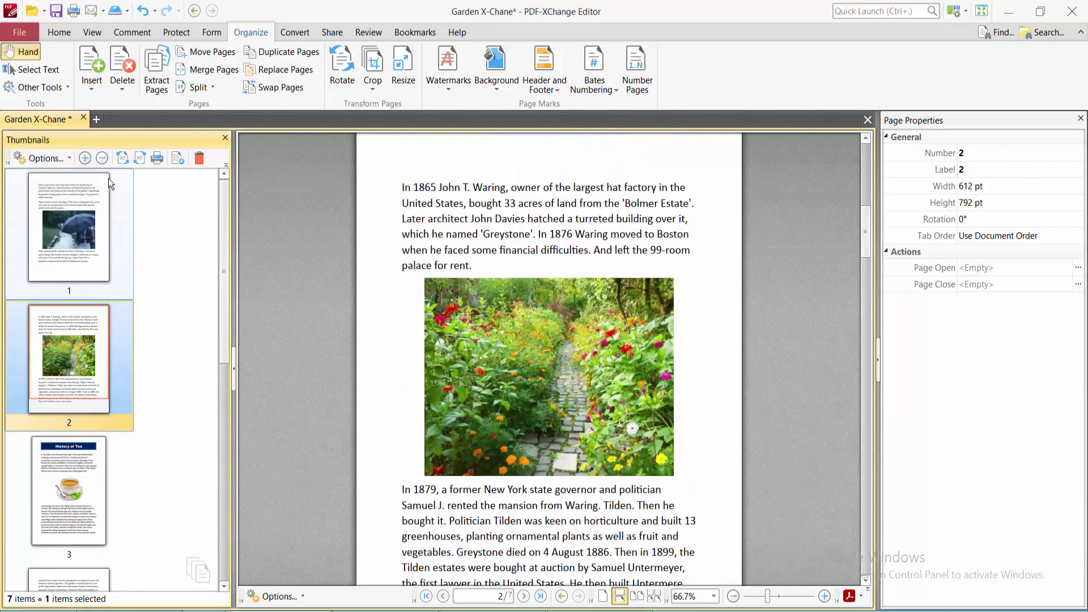
{"action": "left_click", "coordinate": [140, 159]}
{"action": "left_click", "coordinate": [140, 159]}
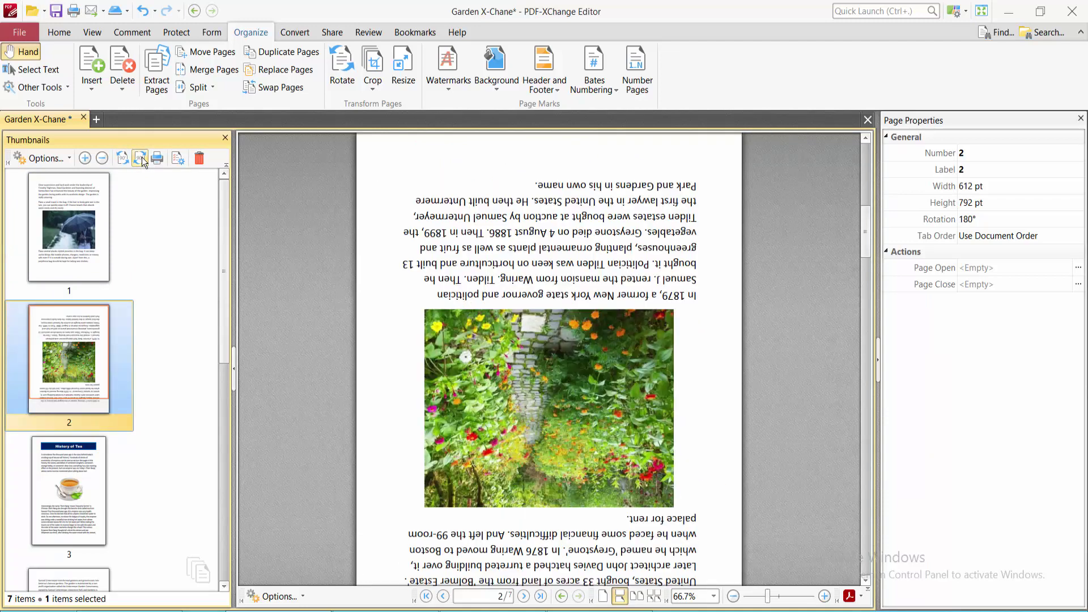
{"action": "left_click", "coordinate": [372, 89]}
{"action": "left_click", "coordinate": [345, 63]}
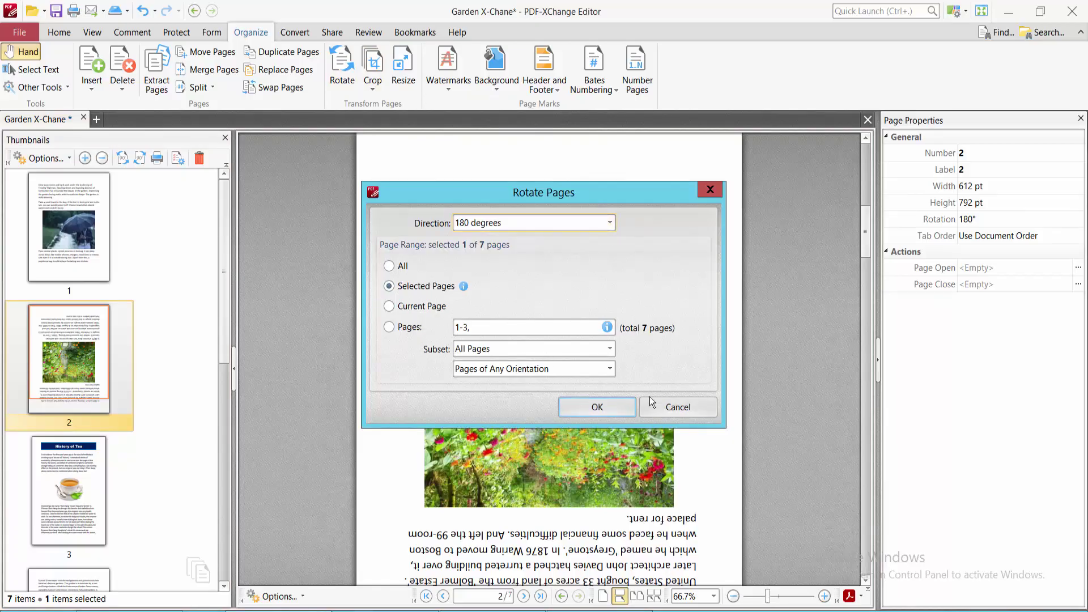
Cancel Rotate Pages, review Resize Pages for all pages, and close it leaving Portrait unchanged.
{"action": "left_click", "coordinate": [698, 417]}
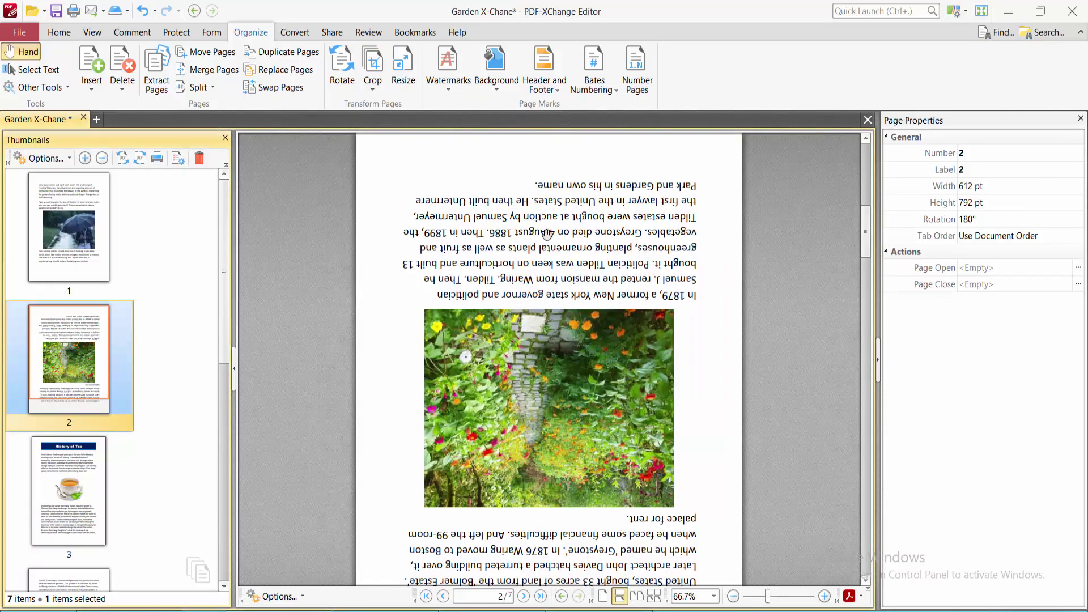
{"action": "left_click", "coordinate": [405, 64]}
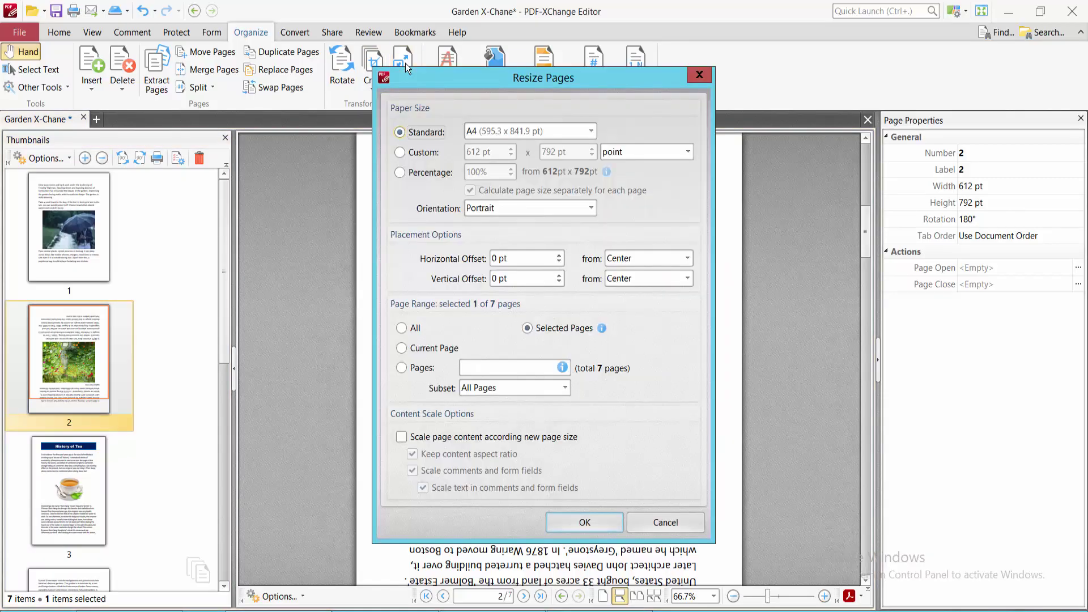
{"action": "left_click", "coordinate": [411, 330]}
{"action": "left_click", "coordinate": [590, 207]}
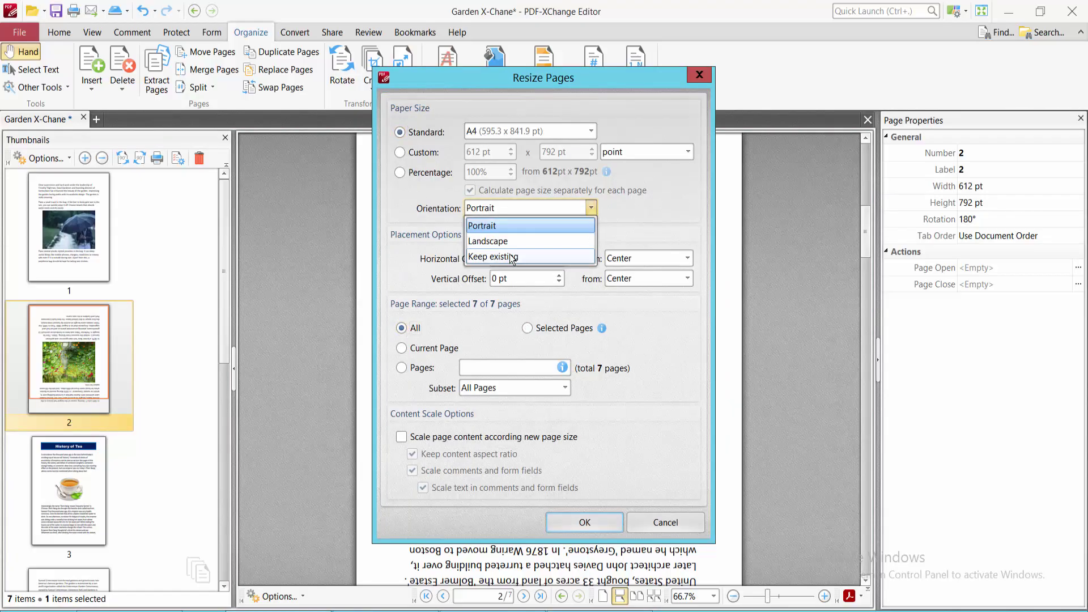
{"action": "left_click", "coordinate": [631, 209]}
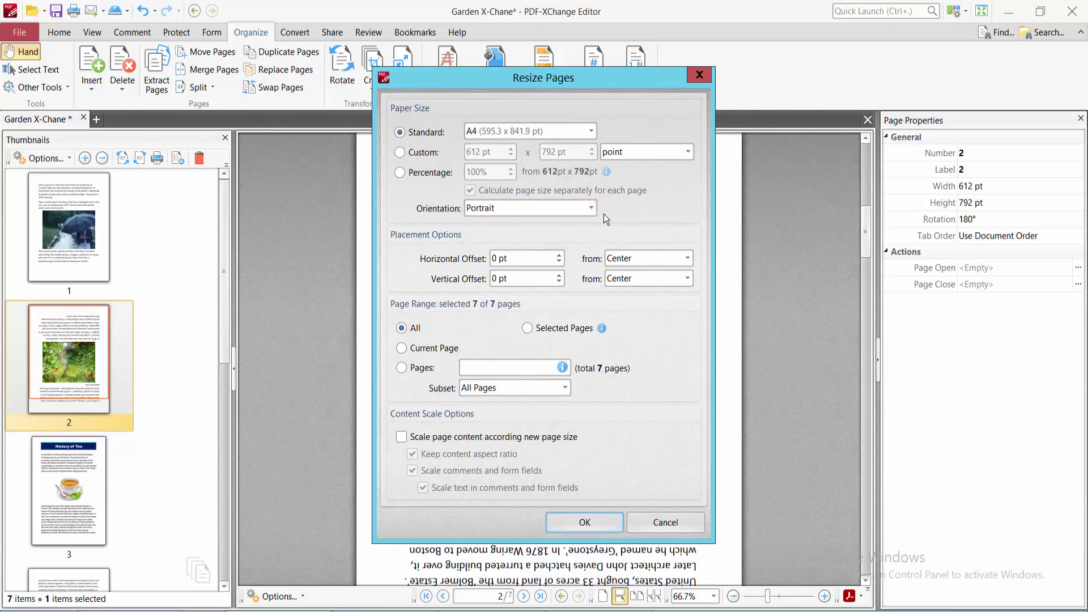
{"action": "left_click", "coordinate": [700, 76]}
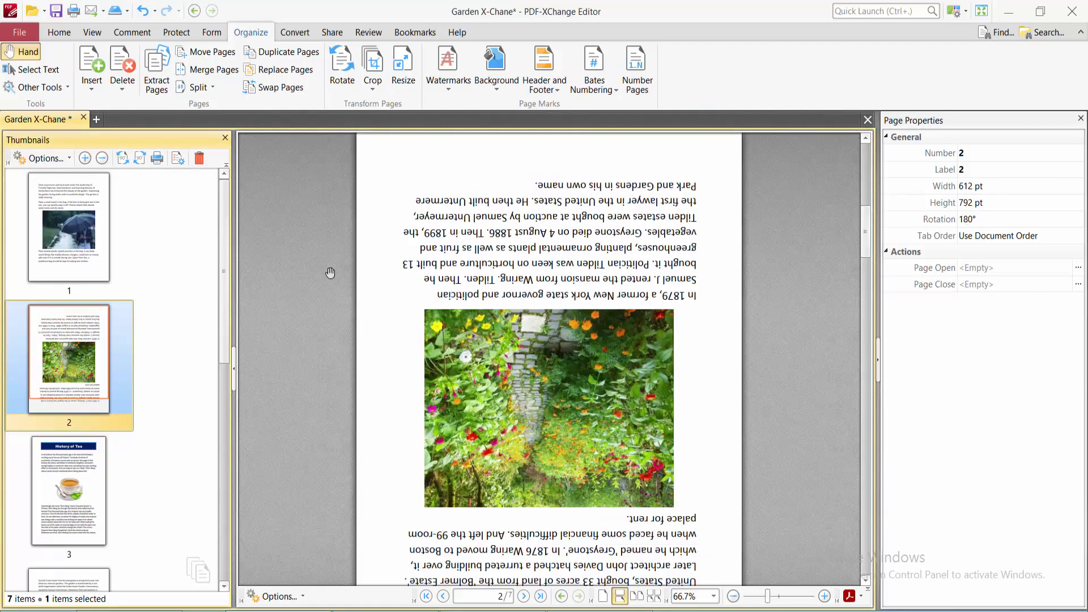
Delete the upside-down page 2 and add four blank pages after the last page.
{"action": "left_click", "coordinate": [199, 159]}
{"action": "left_click", "coordinate": [521, 346]}
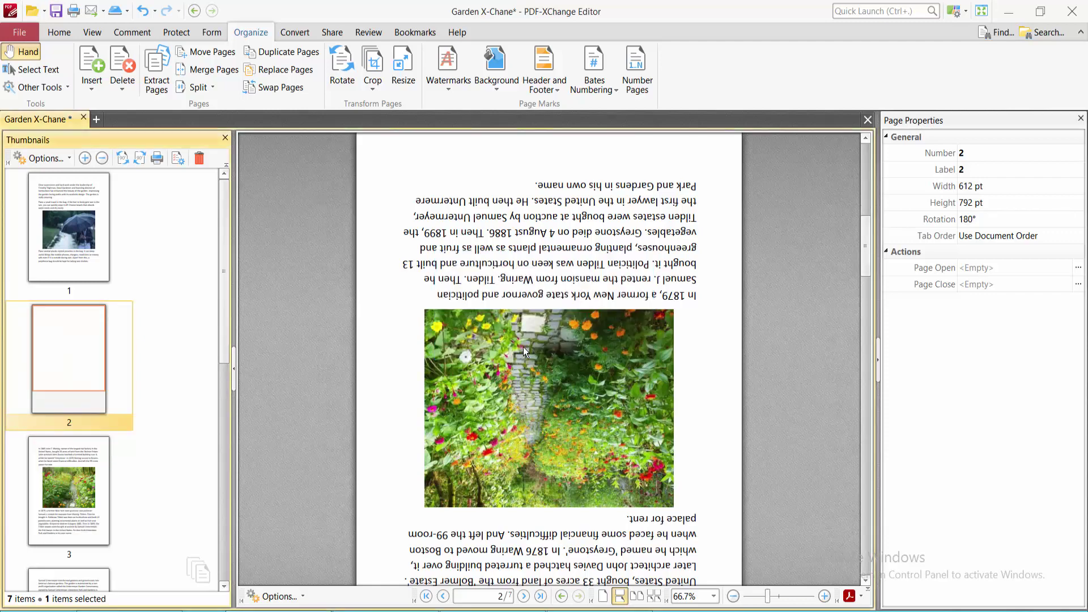
{"action": "left_click", "coordinate": [90, 90]}
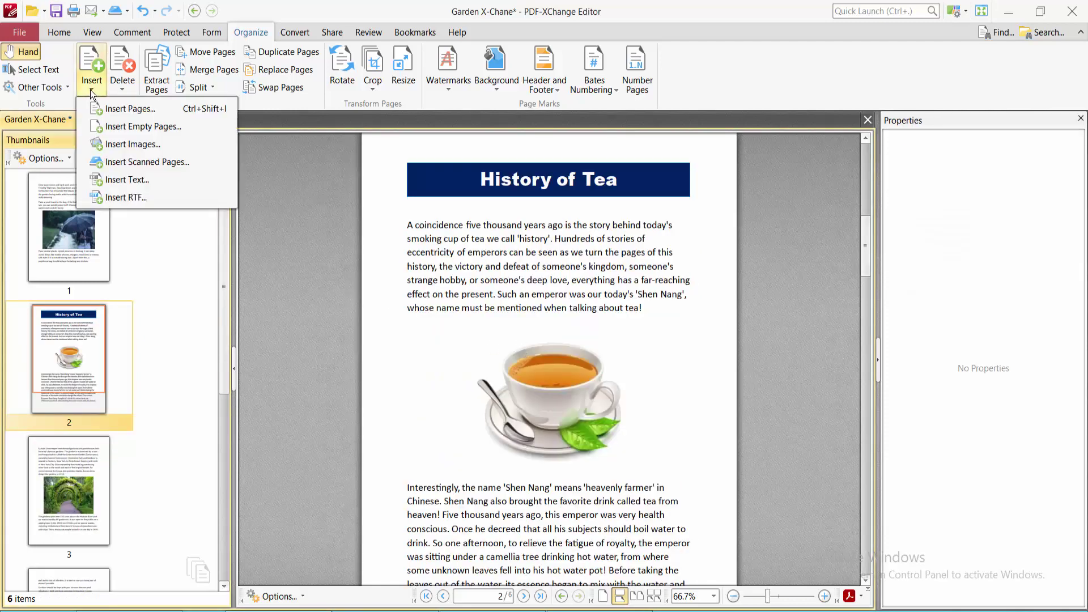
{"action": "left_click", "coordinate": [158, 127]}
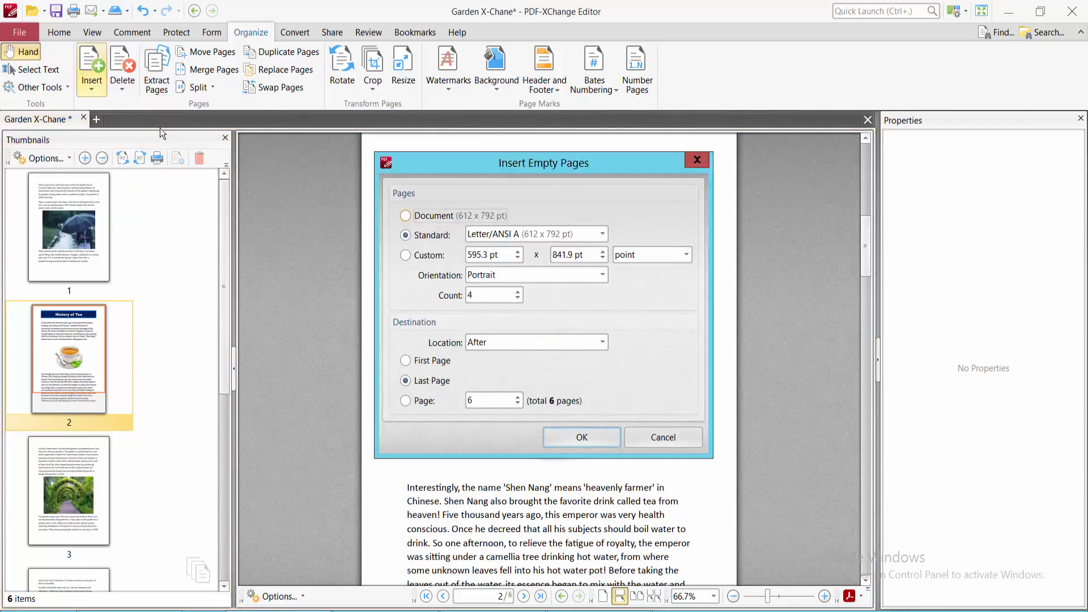
{"action": "left_click", "coordinate": [591, 440]}
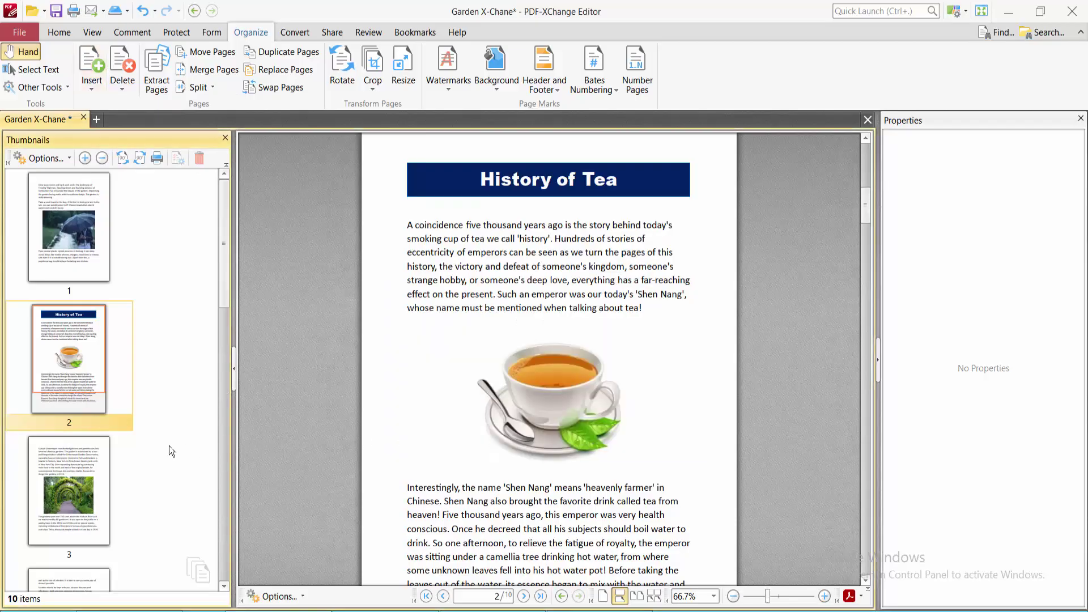
Look over the ten-page thumbnails and return to page 1 with the Insert options showing.
{"action": "scroll", "coordinate": [145, 341], "scroll_direction": "down", "scroll_amount": 10}
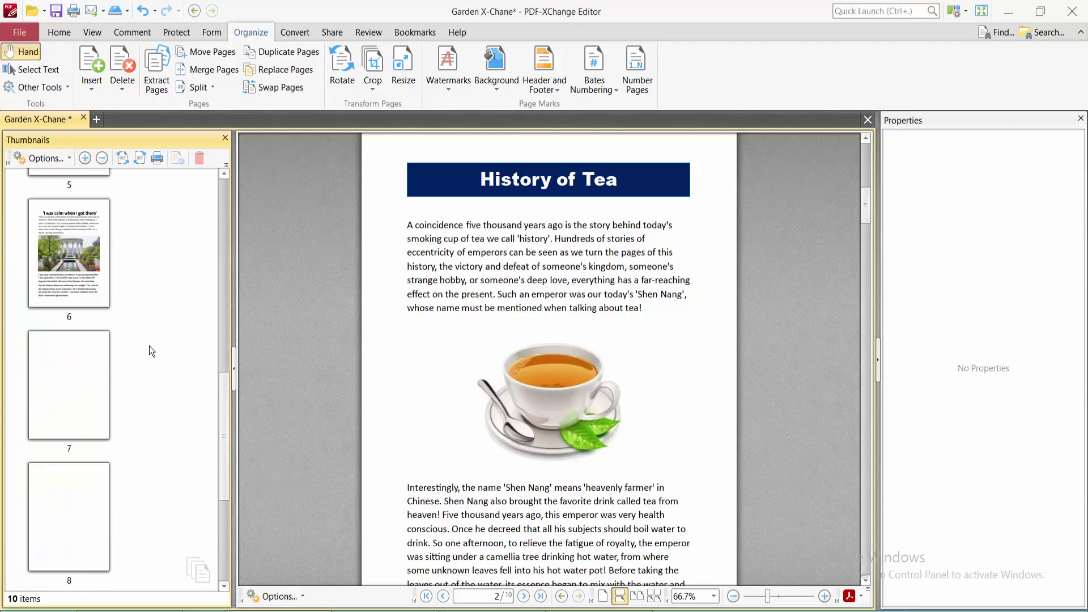
{"action": "scroll", "coordinate": [148, 487], "scroll_direction": "up", "scroll_amount": 10}
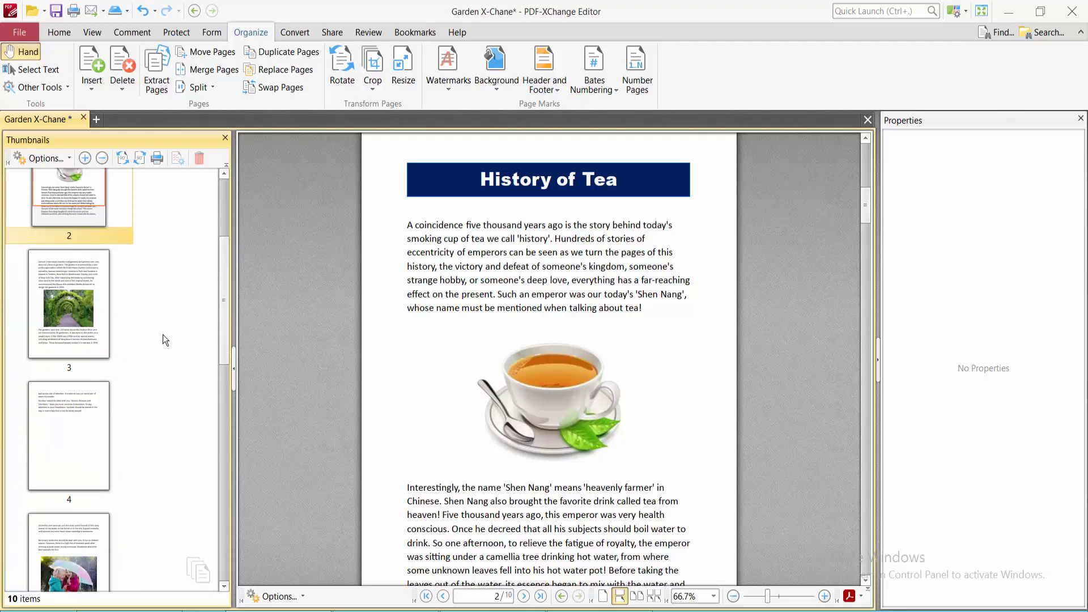
{"action": "left_click", "coordinate": [52, 231]}
{"action": "left_click", "coordinate": [93, 91]}
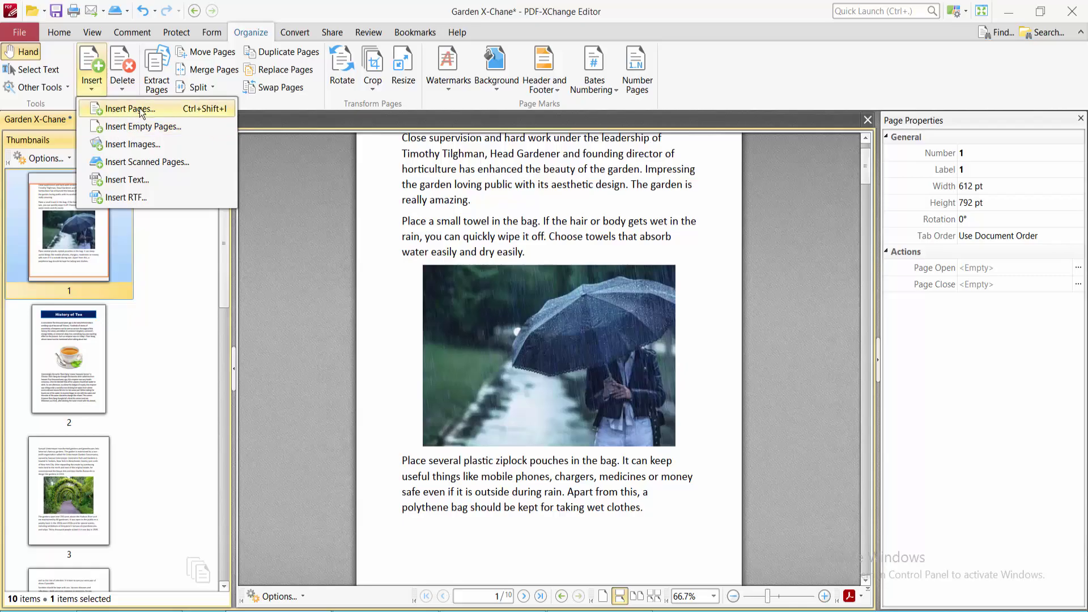
Dismiss the Insert menu, view the File backstage, and return to the Home tools.
{"action": "left_click", "coordinate": [389, 369]}
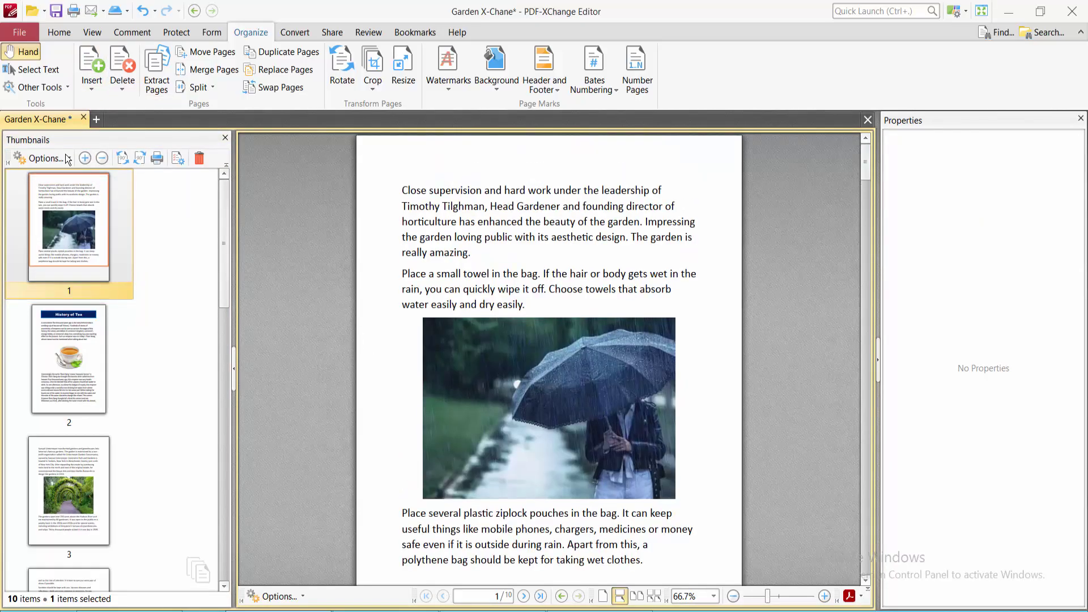
{"action": "left_click", "coordinate": [25, 35]}
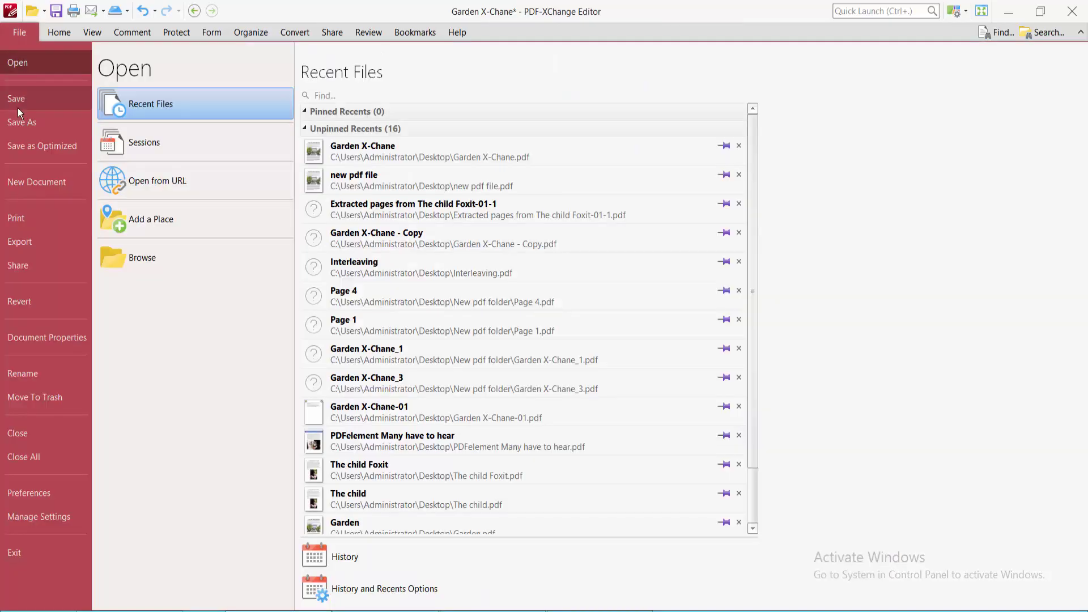
{"action": "left_click", "coordinate": [59, 32]}
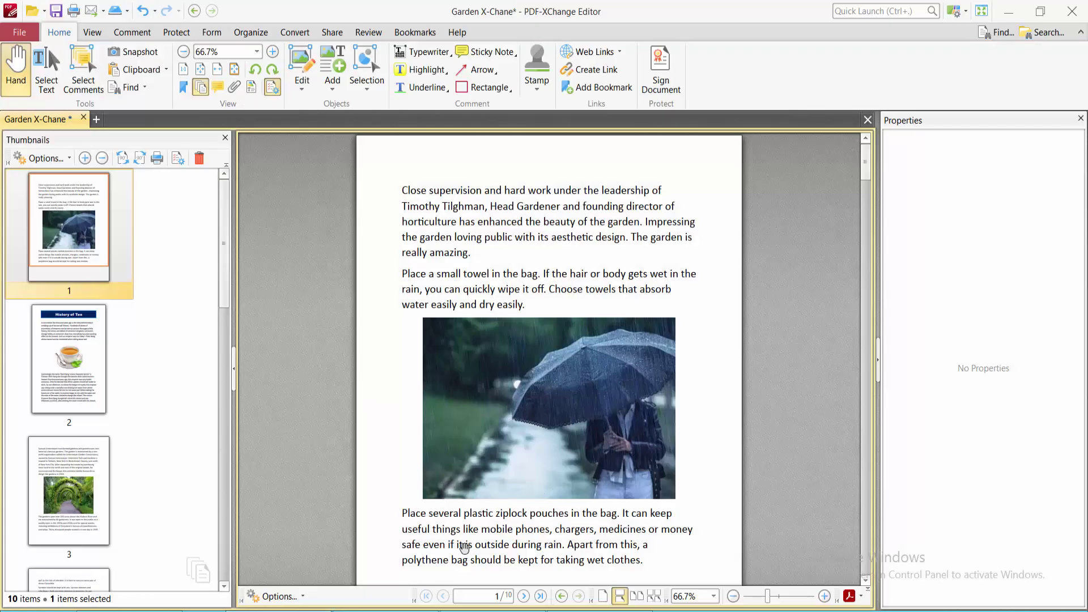